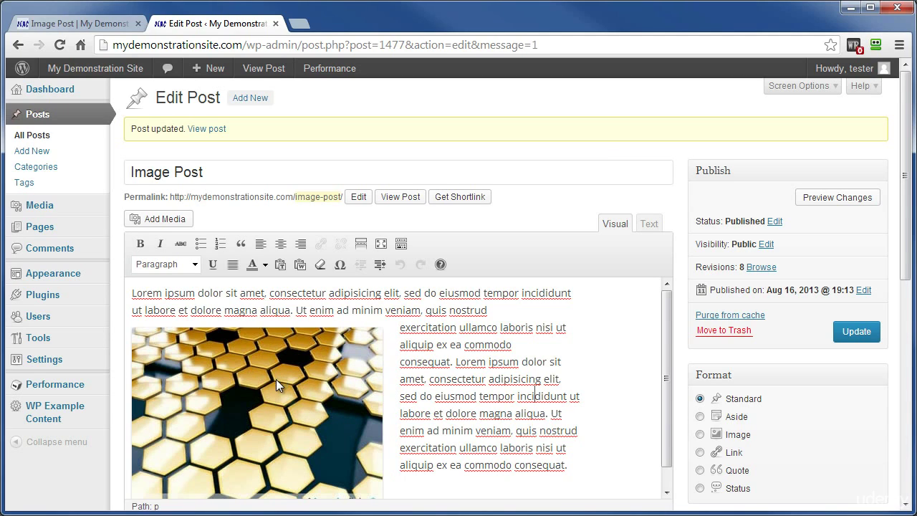
# Select the hexagon image in the post body and open its image editing settings
pyautogui.click(243, 374)
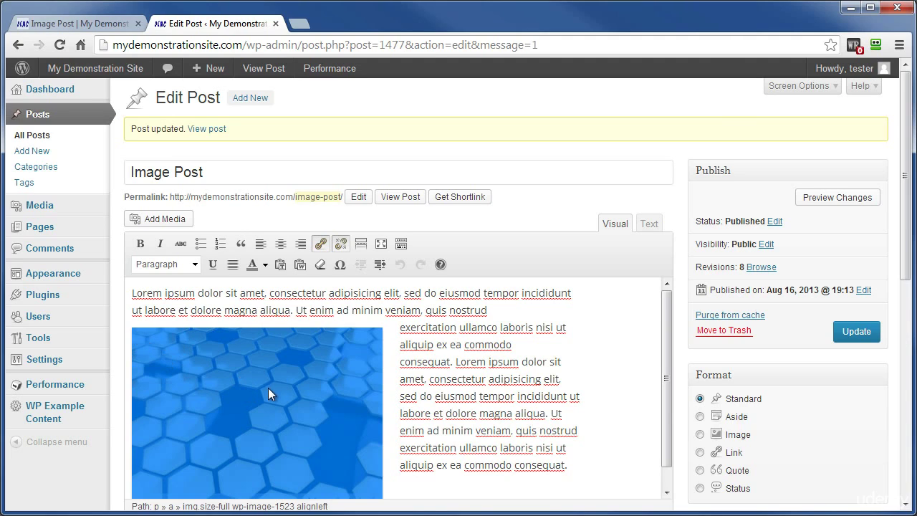
pyautogui.click(267, 388)
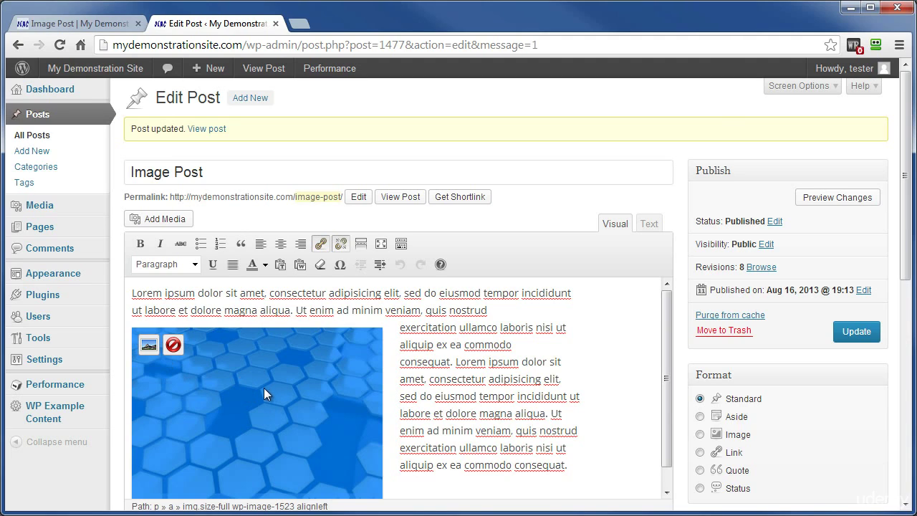
pyautogui.click(148, 346)
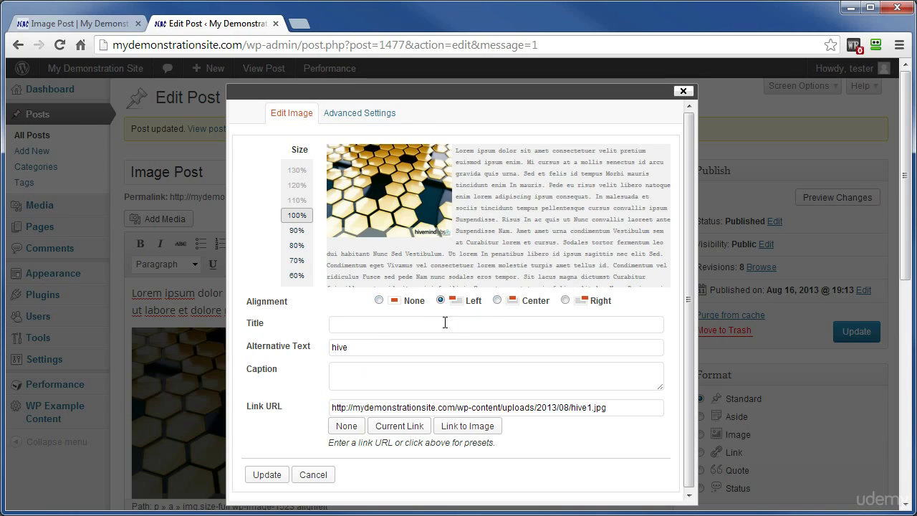
# Preview the Center, Right and None alignments, return the image to Left, and remove its link URL
pyautogui.click(497, 301)
pyautogui.click(565, 302)
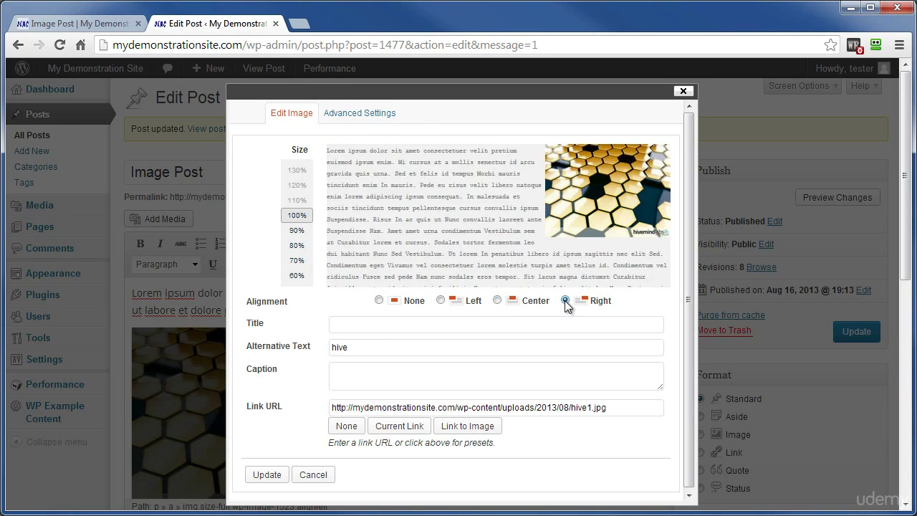
pyautogui.click(379, 301)
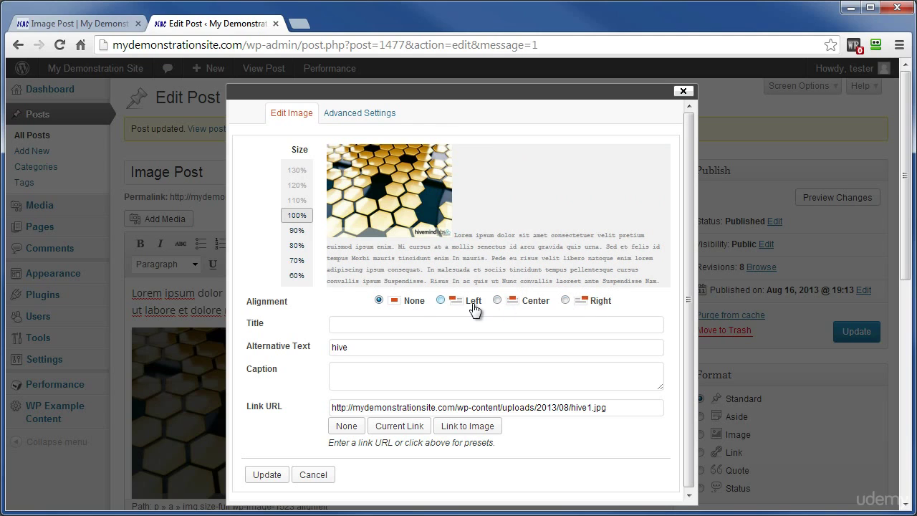
pyautogui.click(441, 300)
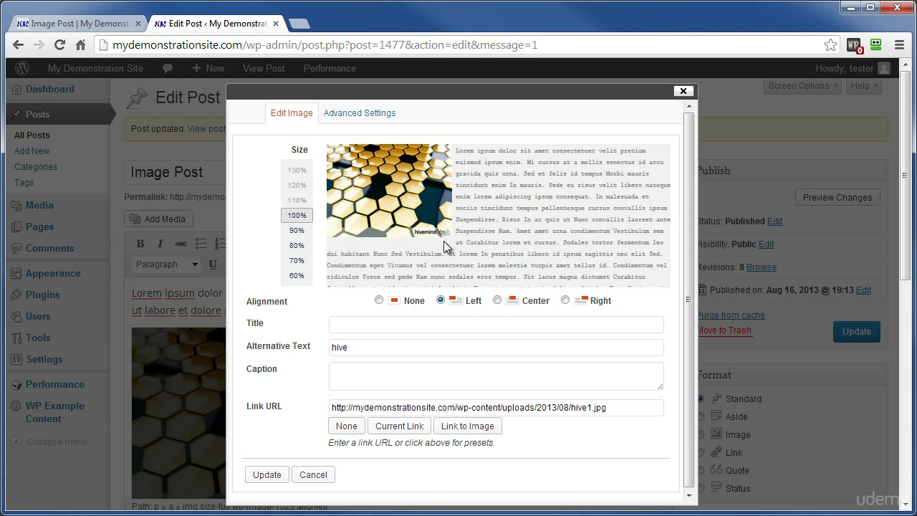
pyautogui.click(346, 425)
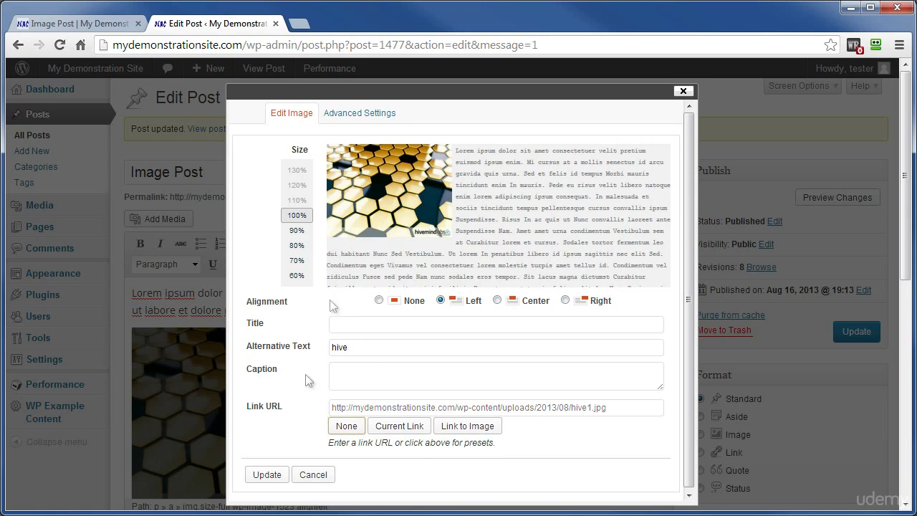
# Try the 80%, 70% and 60% sizes on the image
pyautogui.click(295, 245)
pyautogui.click(296, 260)
pyautogui.click(296, 275)
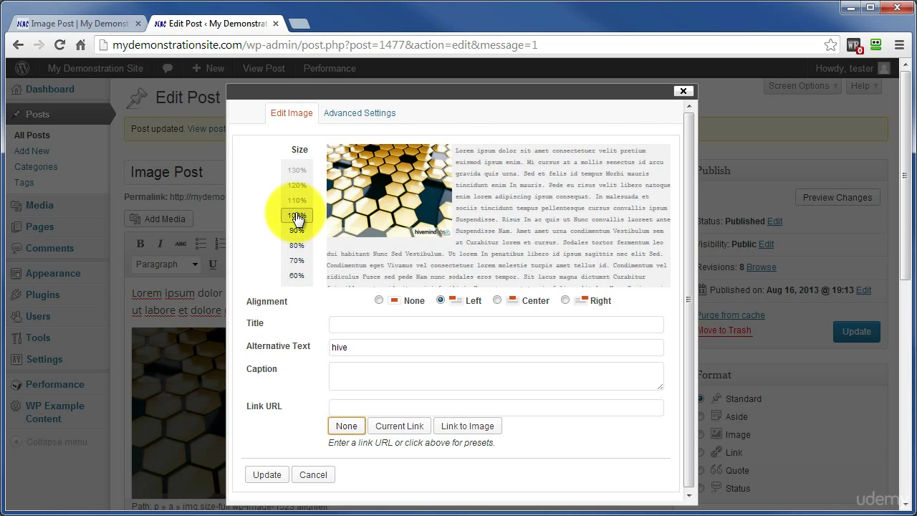
# Preview the image at 80% and 60% within its advanced settings, and restore it to the original size
pyautogui.click(369, 115)
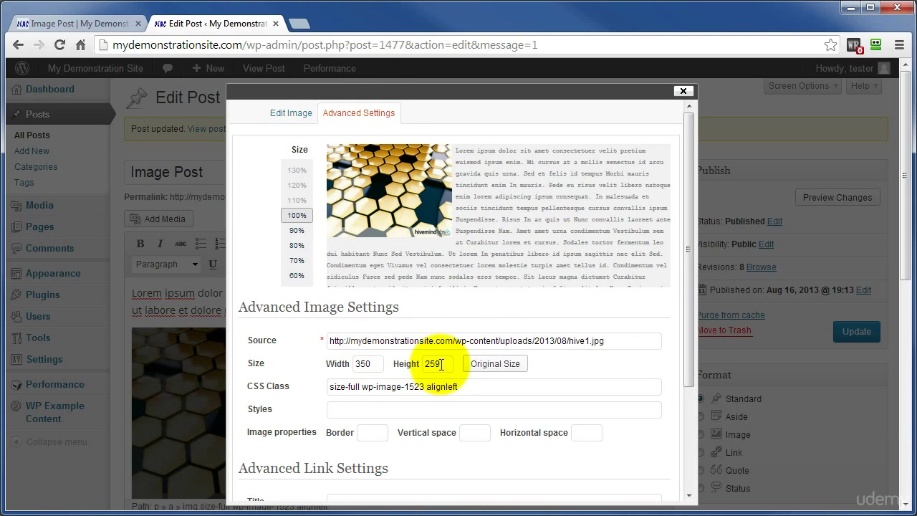
pyautogui.click(296, 246)
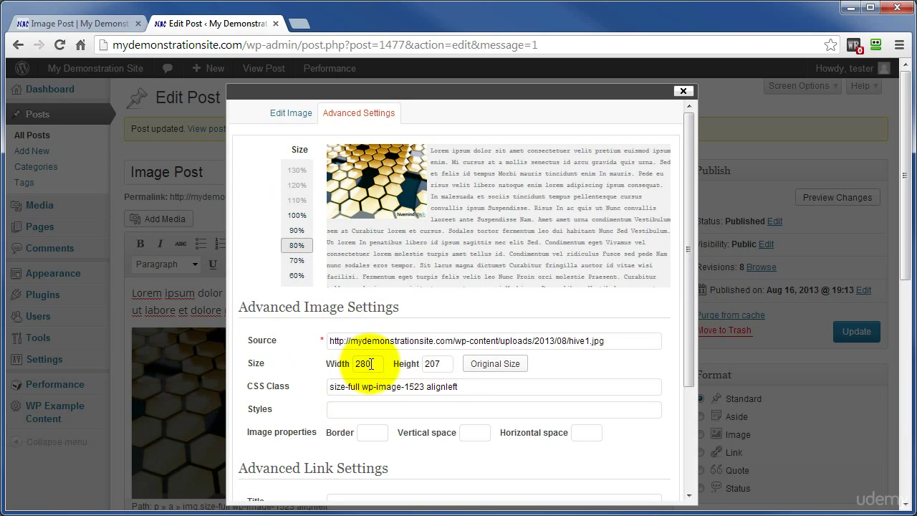
pyautogui.click(297, 276)
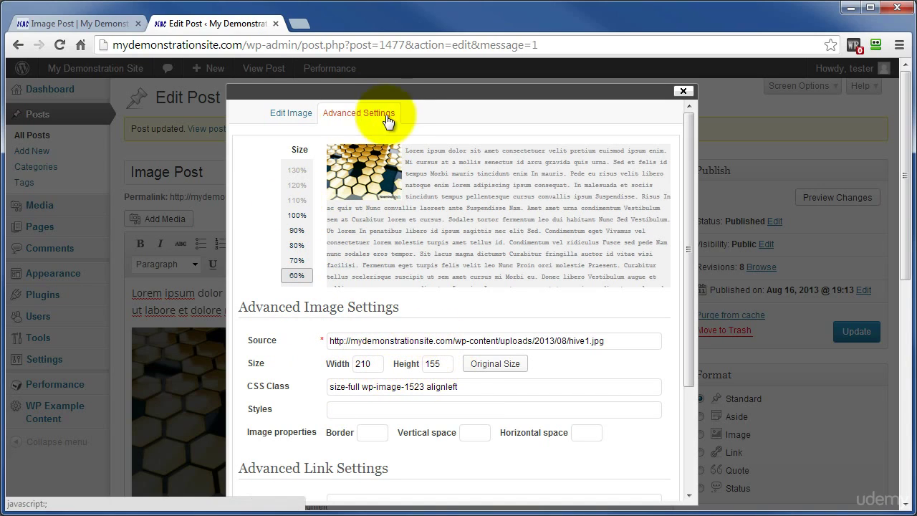
pyautogui.click(497, 367)
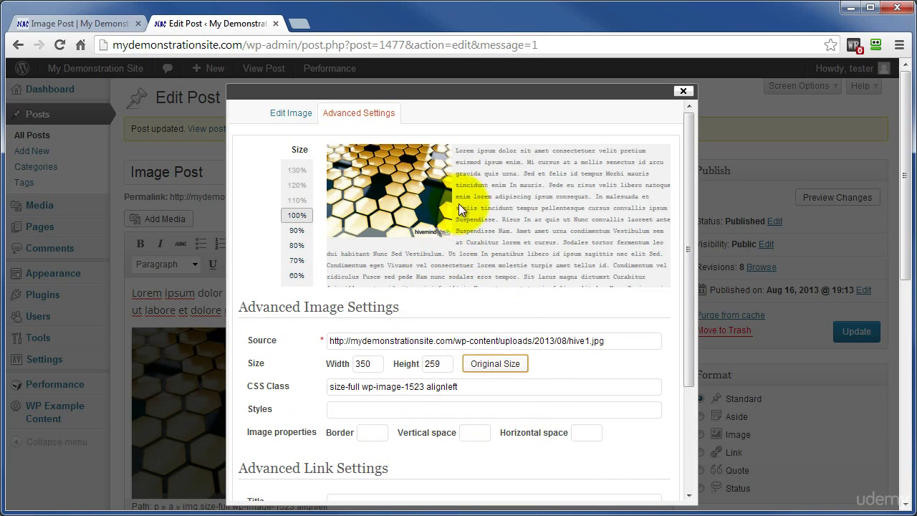
# Give the image a border of 1, and increase the border to 5
pyautogui.click(369, 432)
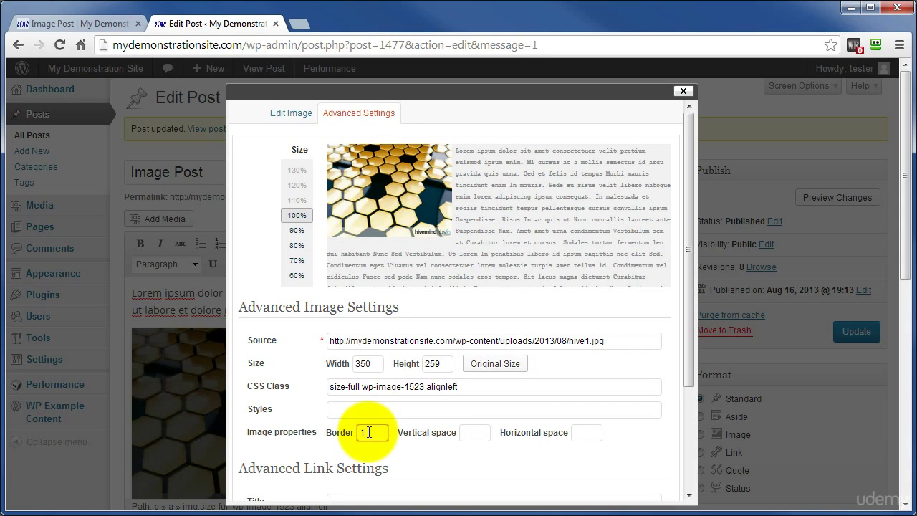
pyautogui.click(477, 432)
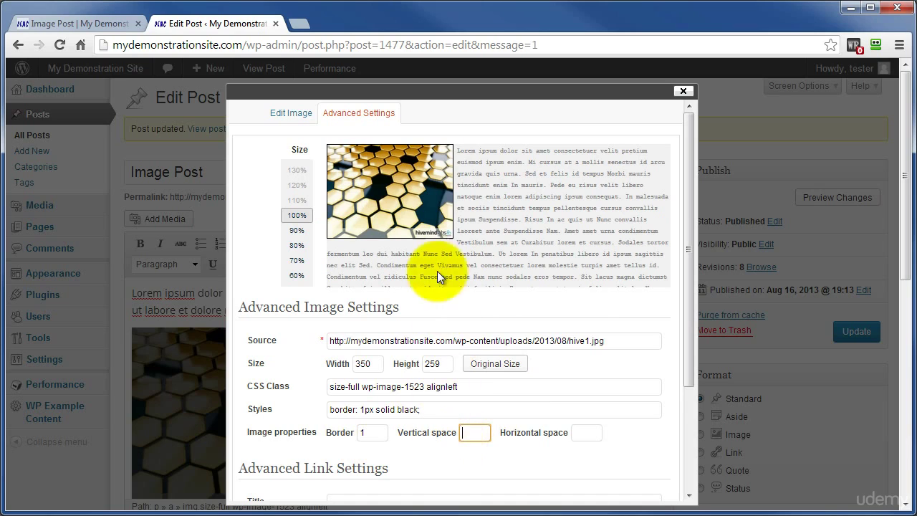
pyautogui.click(343, 437)
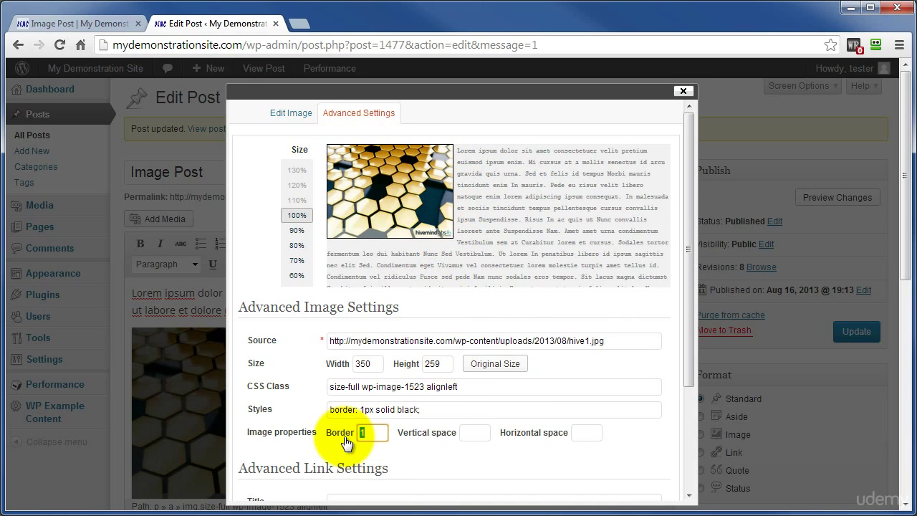
pyautogui.click(471, 432)
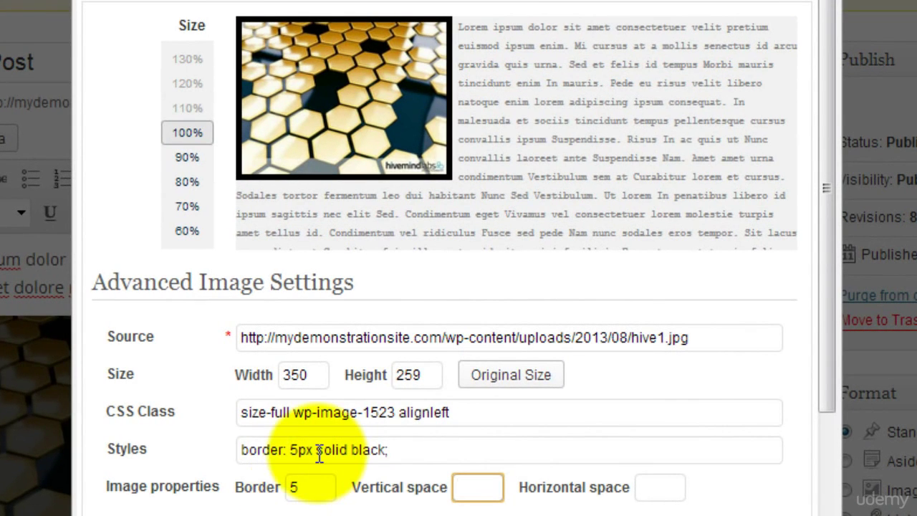
# Change the image's border style to dashed and its color to red in the CSS styles
pyautogui.click(316, 449)
pyautogui.moveTo(316, 449); pyautogui.dragTo(348, 449)
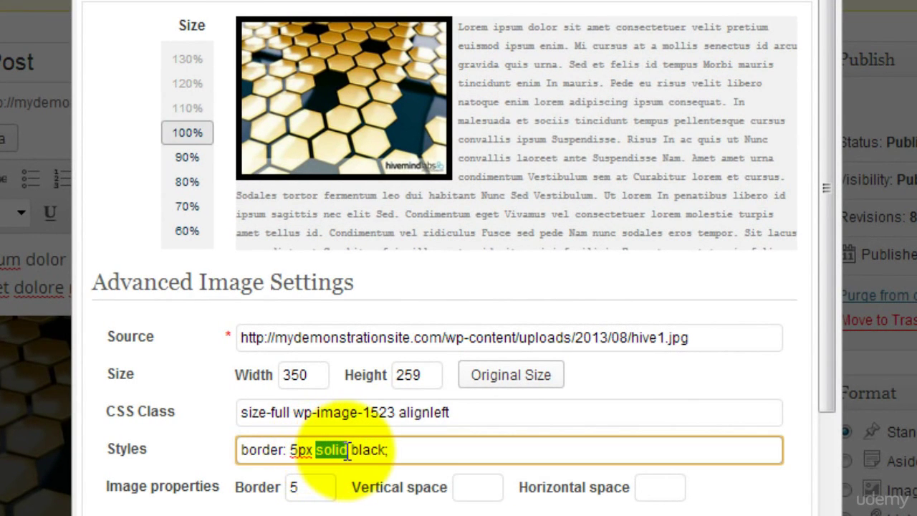
pyautogui.write('dashed')
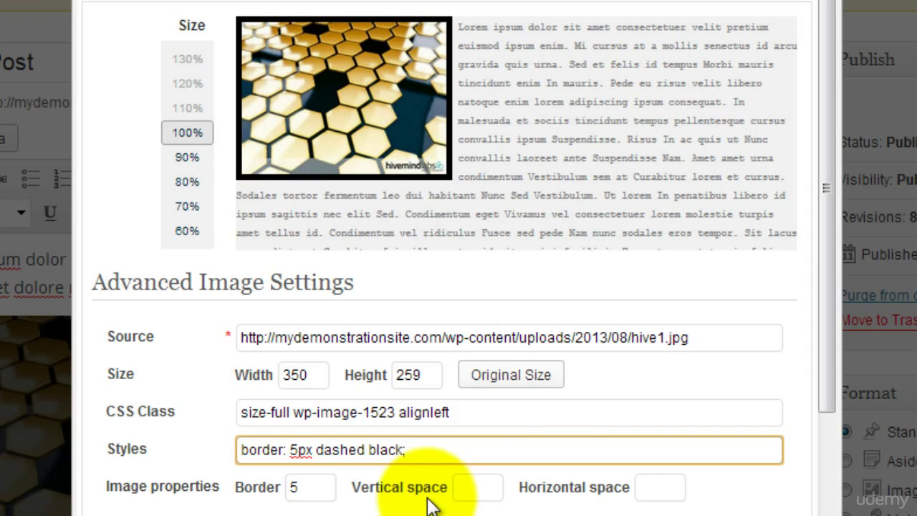
pyautogui.click(483, 487)
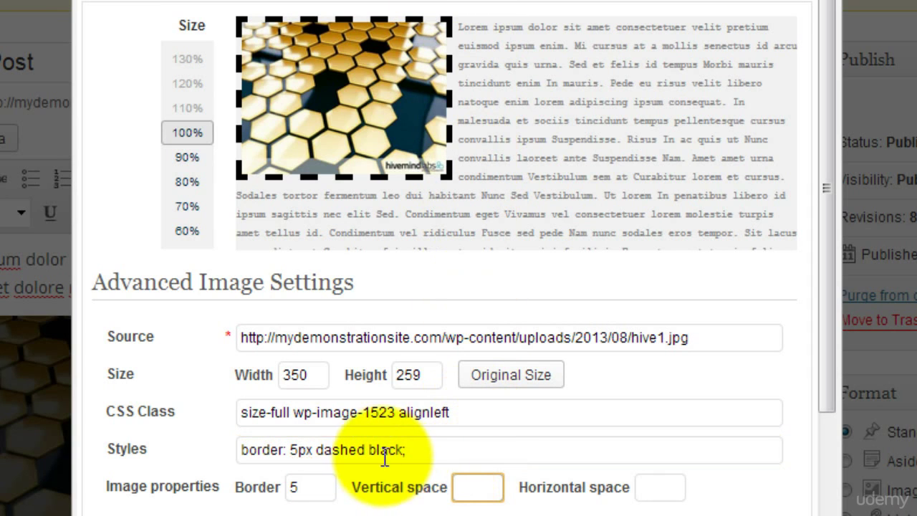
pyautogui.moveTo(368, 449); pyautogui.dragTo(509, 450)
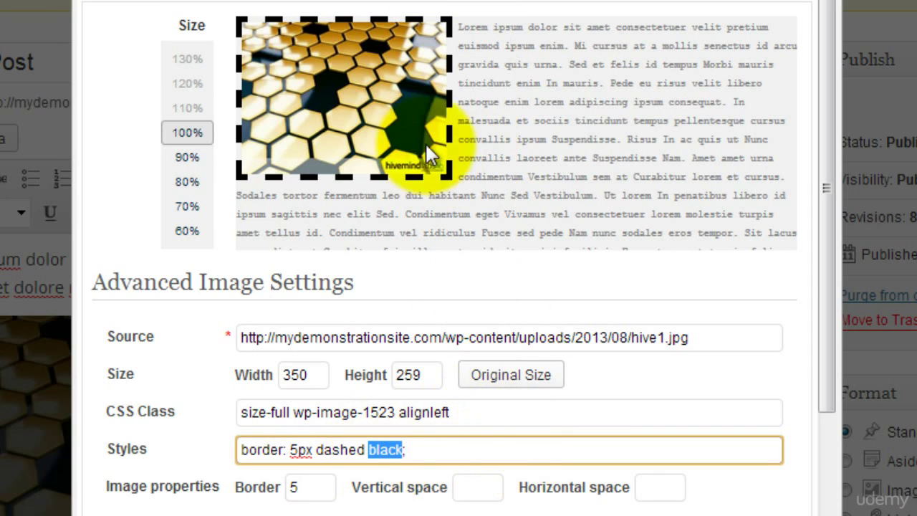
pyautogui.write('red;')
# Set the image's vertical space and horizontal space to 10 each
pyautogui.click(478, 487)
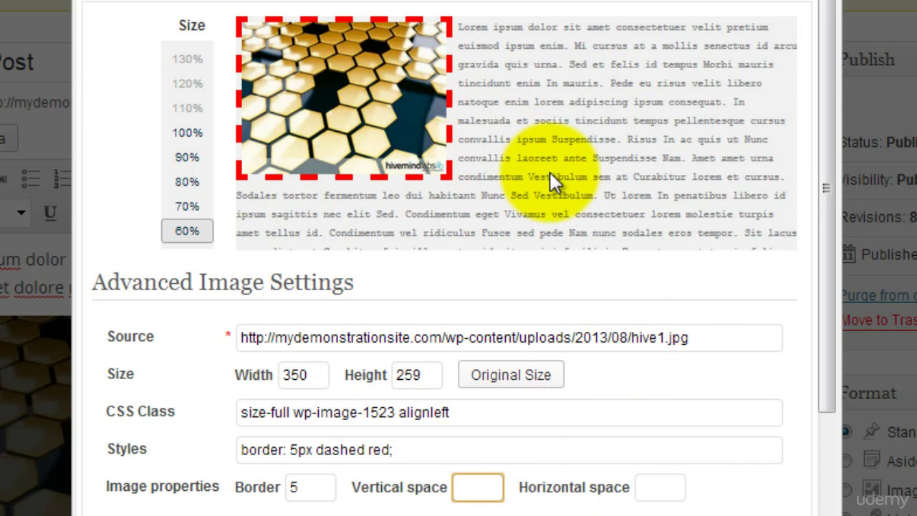
pyautogui.write('10')
pyautogui.click(658, 487)
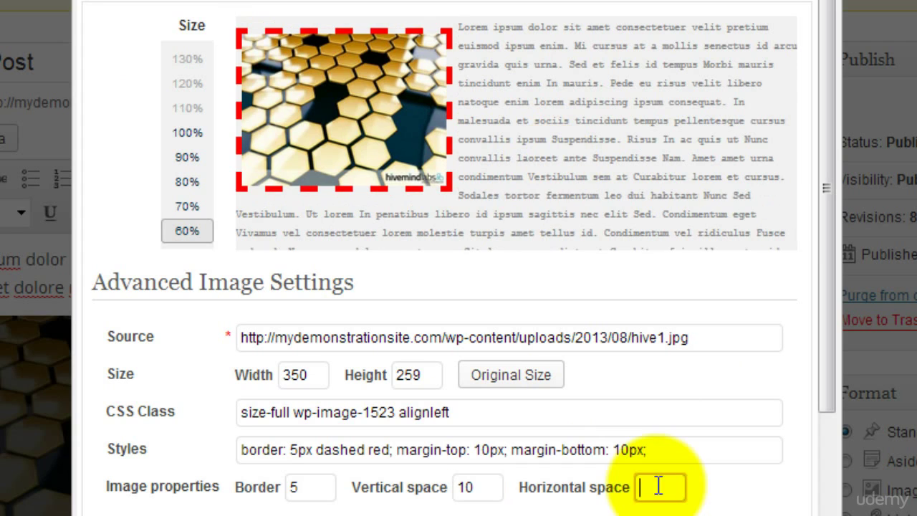
pyautogui.write('10')
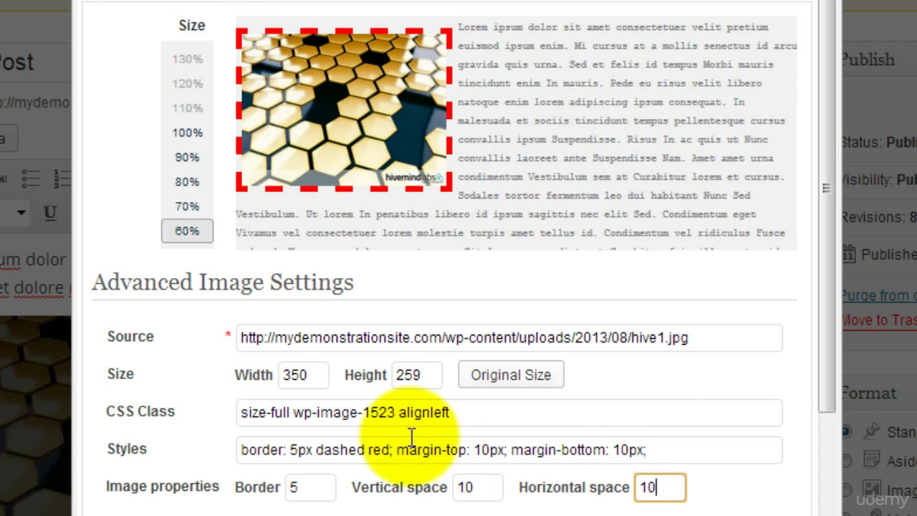
pyautogui.click(466, 500)
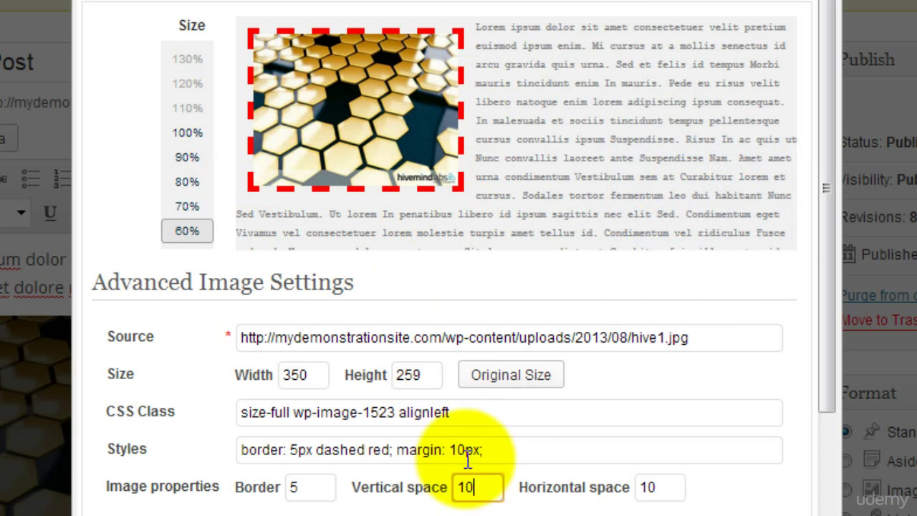
# Reduce the image's horizontal space to 2 while keeping its vertical space
pyautogui.press('Tab')
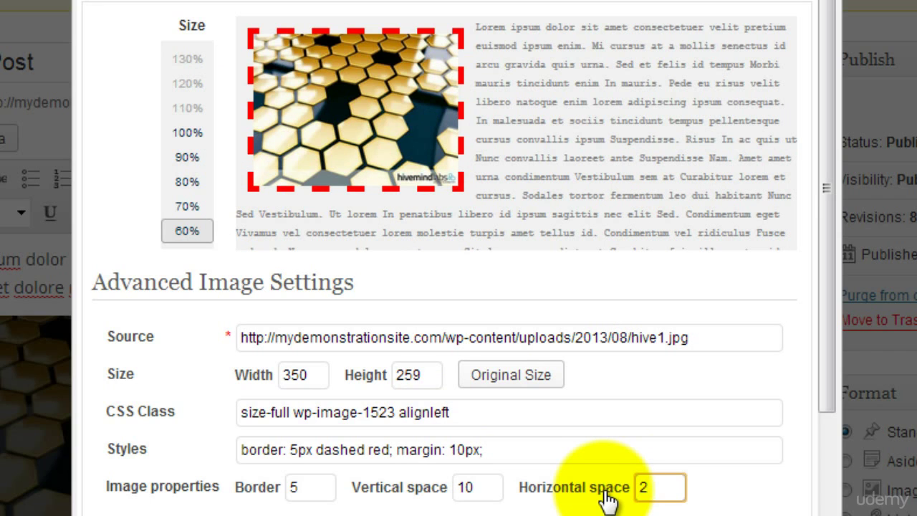
pyautogui.write('2')
pyautogui.click(472, 489)
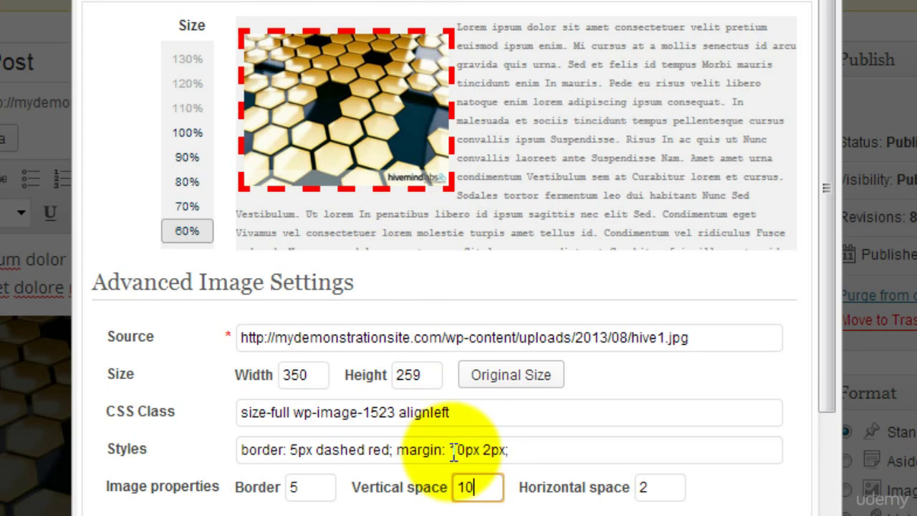
# Rewrite the margin in the image styles as 0px 10px 10px 0px and apply the image changes to the post
pyautogui.moveTo(450, 449); pyautogui.dragTo(485, 450)
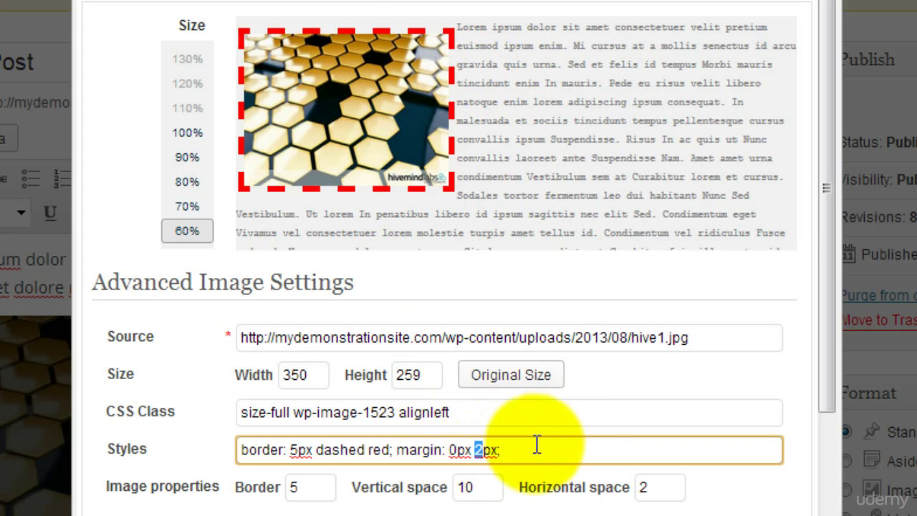
pyautogui.write('10px')
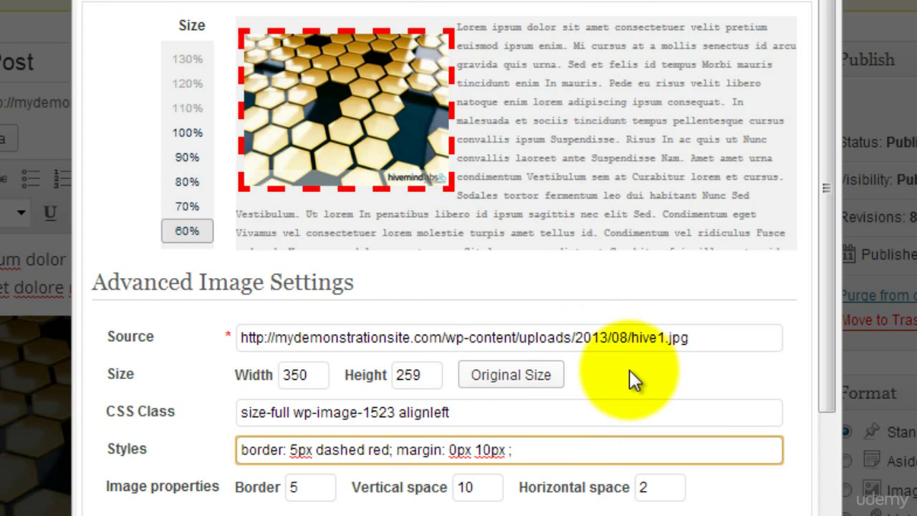
pyautogui.write('10px')
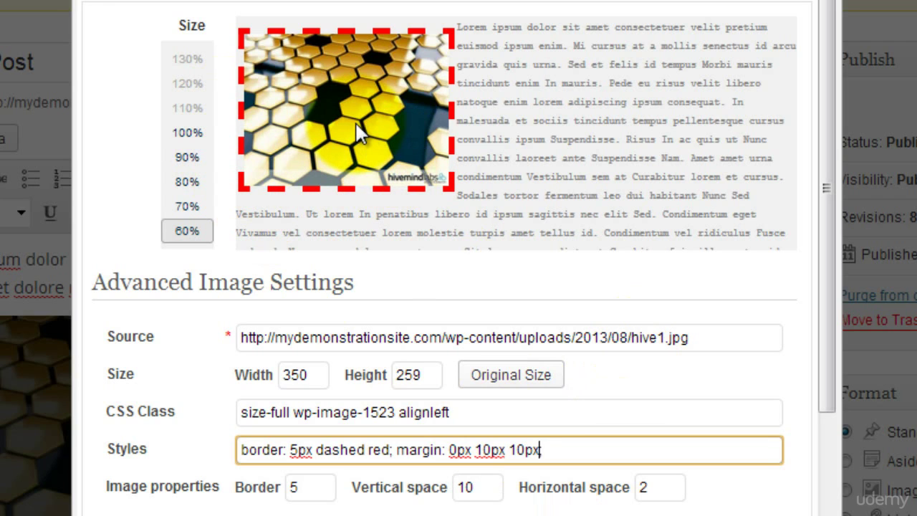
pyautogui.write(' 0px')
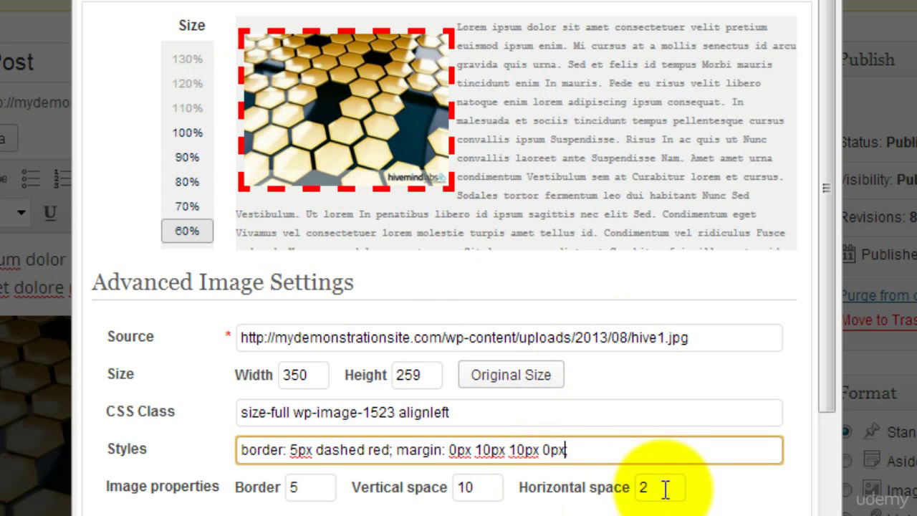
pyautogui.click(591, 407)
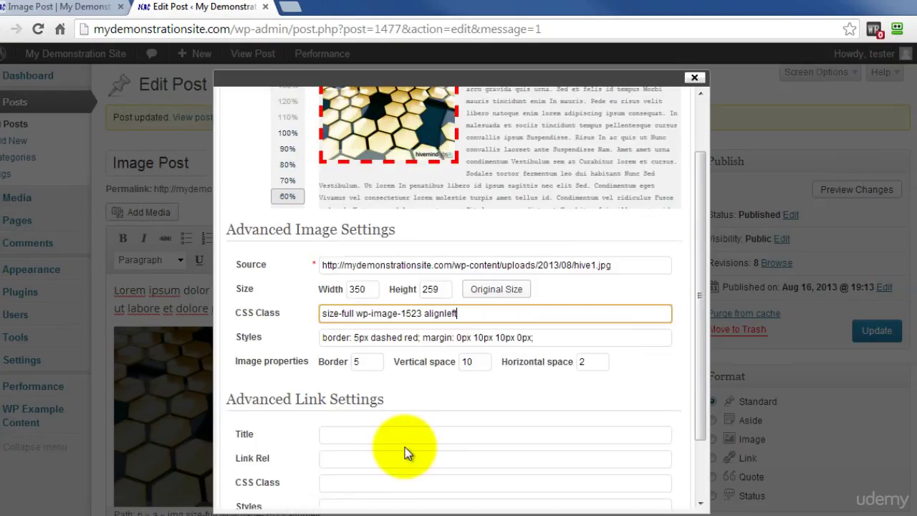
pyautogui.scroll(-3, 408, 441)
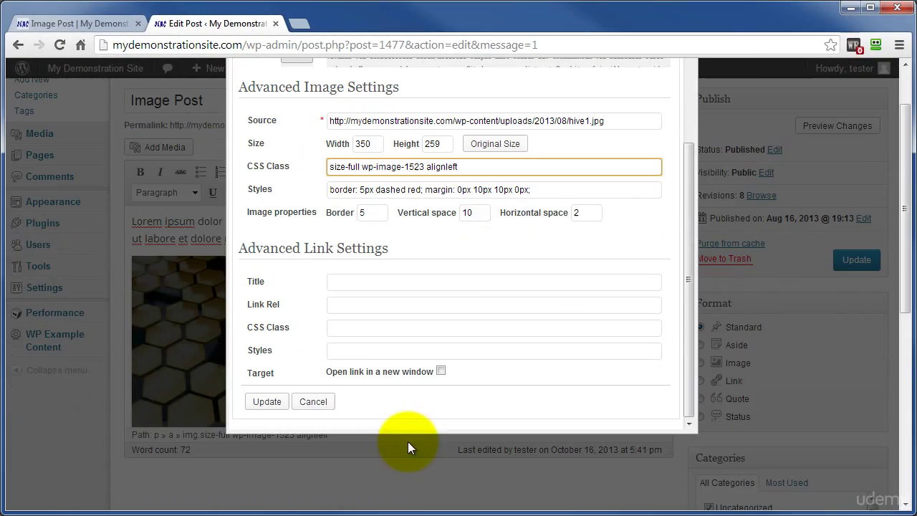
pyautogui.click(265, 401)
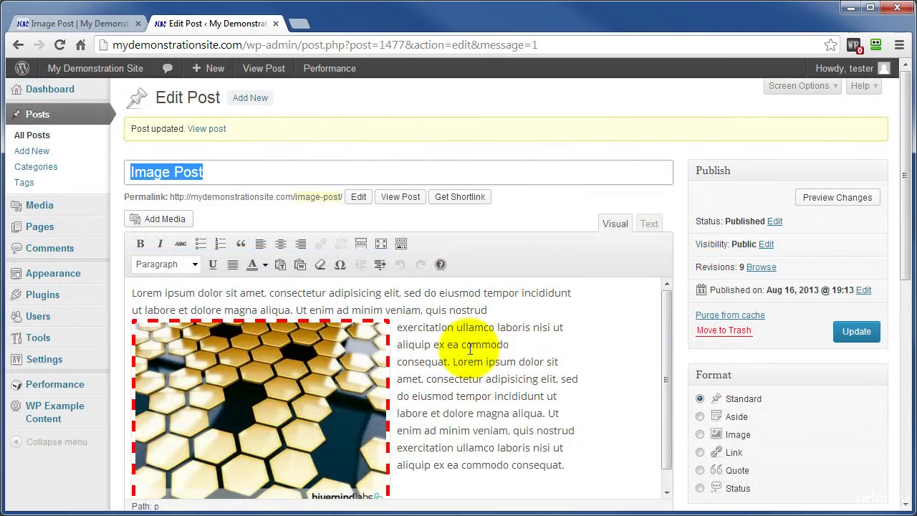